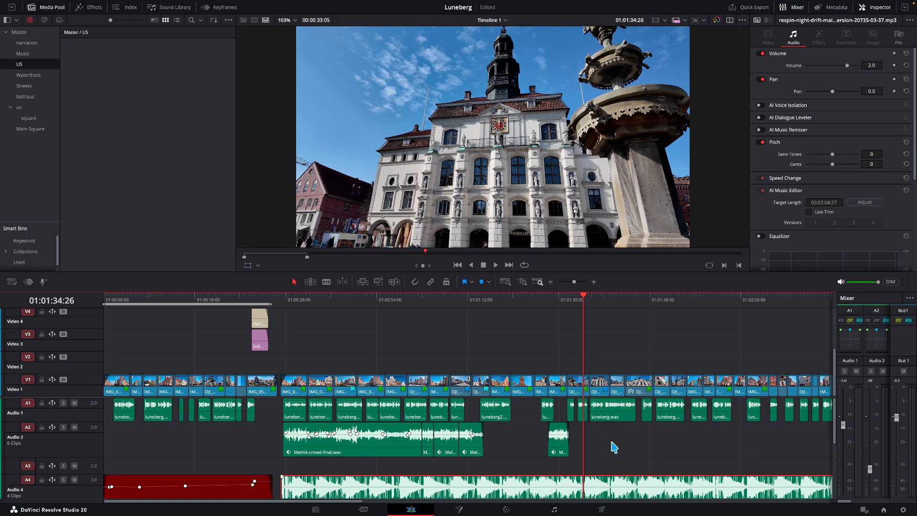
{"action": "left_click", "coordinate": [609, 417]}
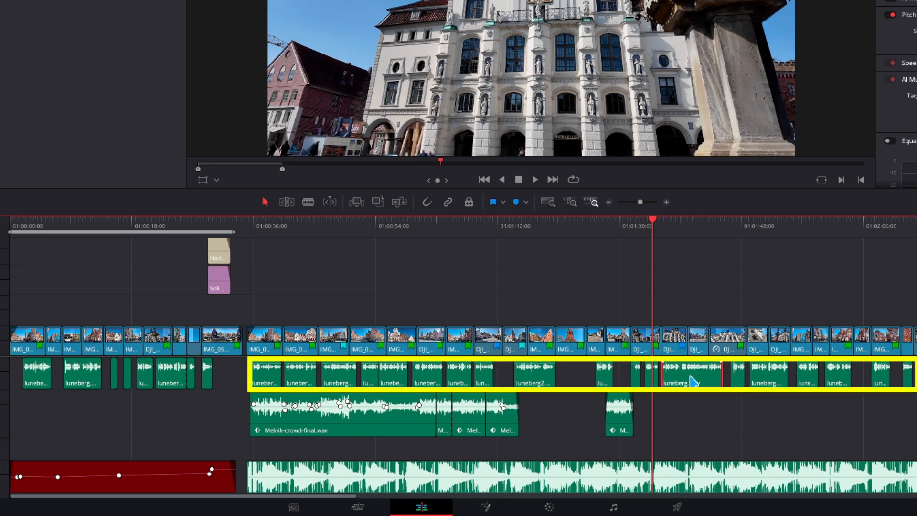
{"action": "left_click", "coordinate": [671, 474]}
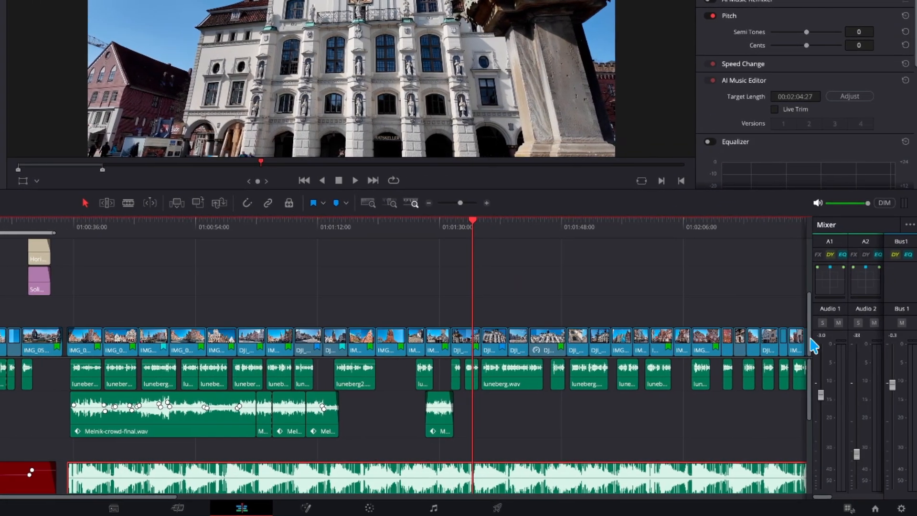
- Widen the mixer to show the channel strips of all audio tracks and play the timeline to watch their levels
{"action": "left_click_drag", "start_coordinate": [716, 326], "coordinate": [643, 326]}
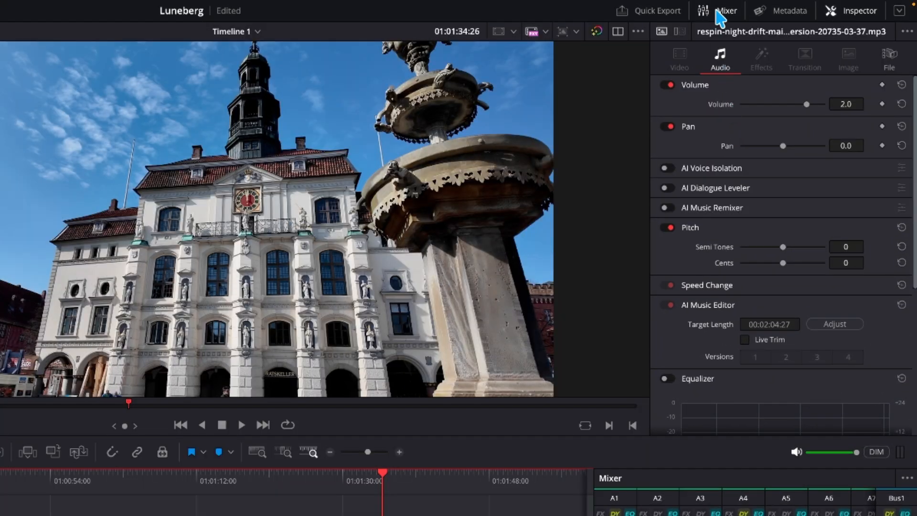
{"action": "left_click", "coordinate": [717, 12]}
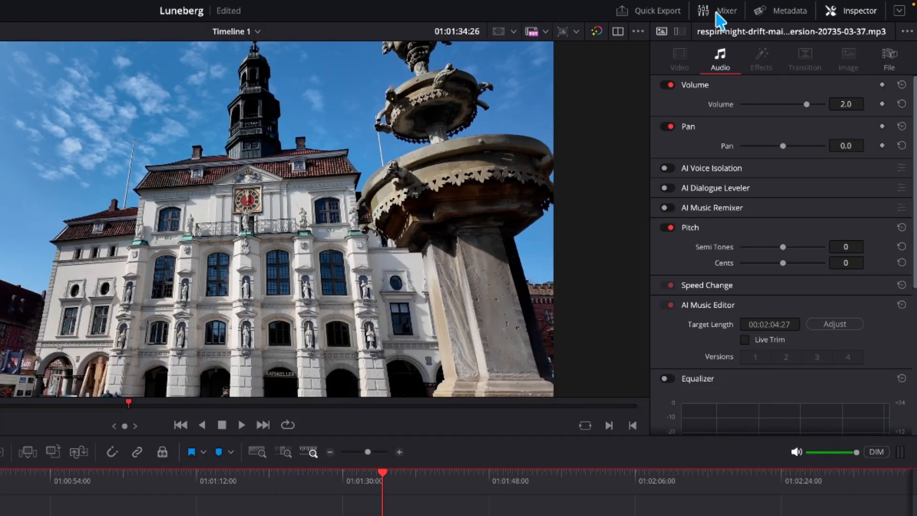
{"action": "left_click", "coordinate": [716, 11]}
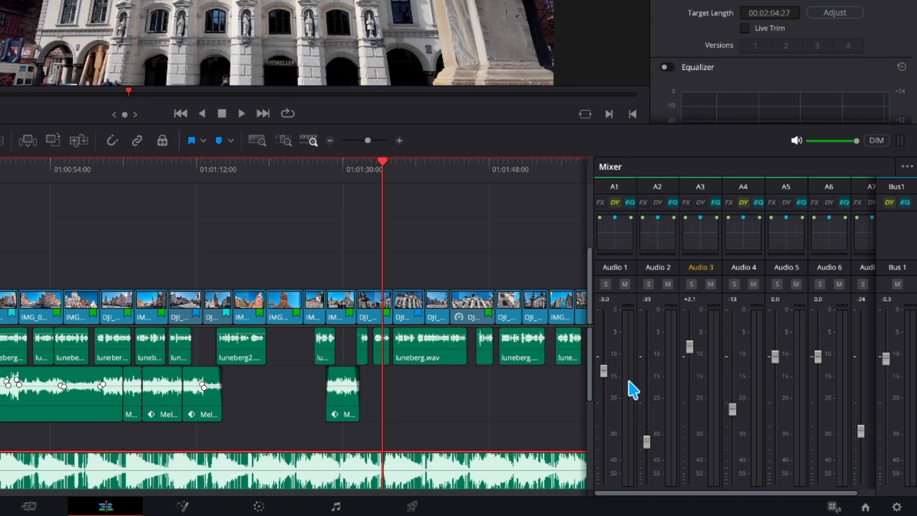
{"action": "key", "text": "space"}
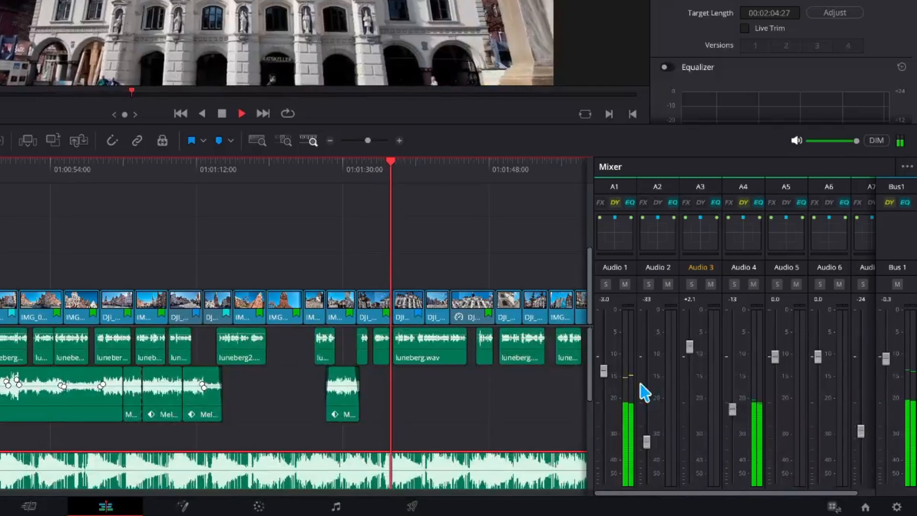
{"action": "key", "text": "space"}
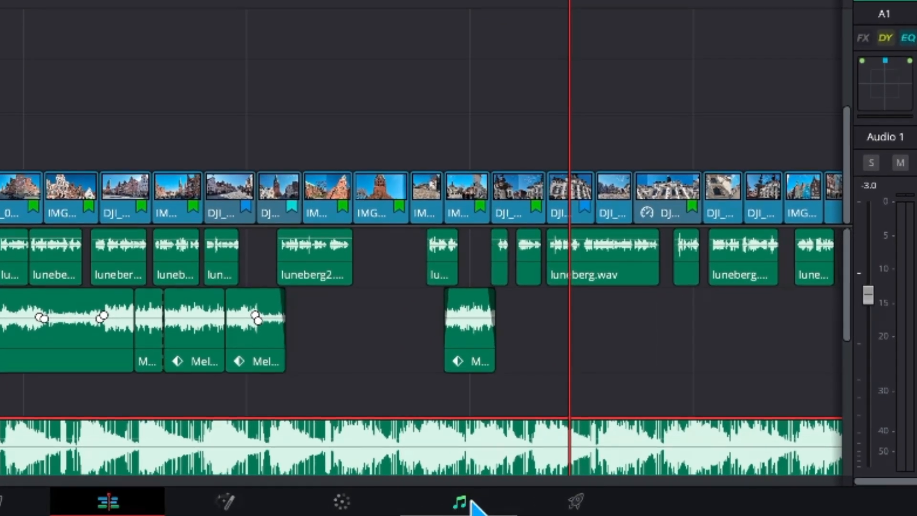
- Switch to the Fairlight page and widen its mixer to show all seven audio tracks
{"action": "left_click", "coordinate": [460, 502]}
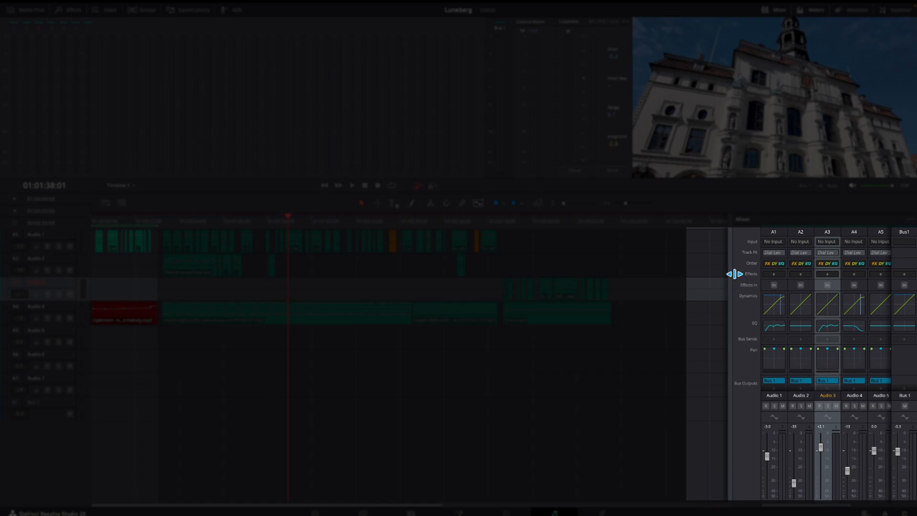
{"action": "left_click_drag", "start_coordinate": [734, 273], "coordinate": [676, 282]}
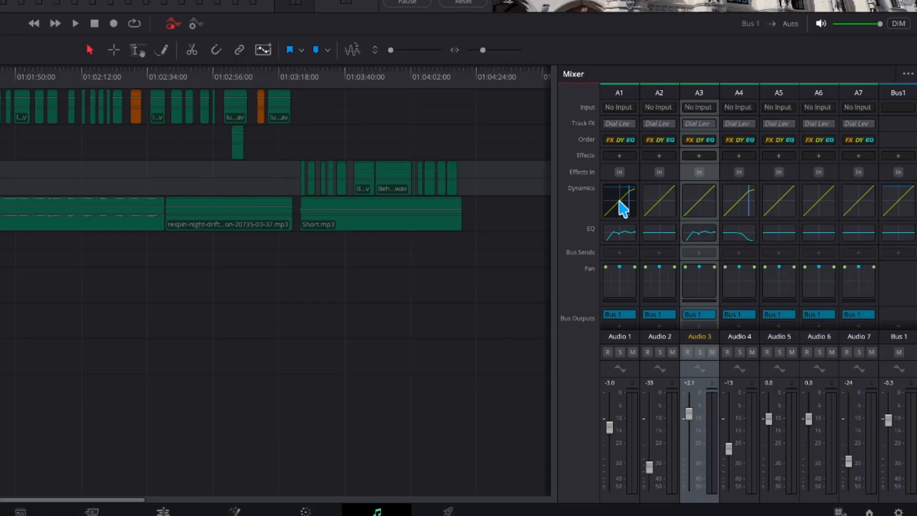
- Review the compressor and limiter settings, equalizer curve and available equalizer presets of the Audio 1 track
{"action": "left_click", "coordinate": [622, 206]}
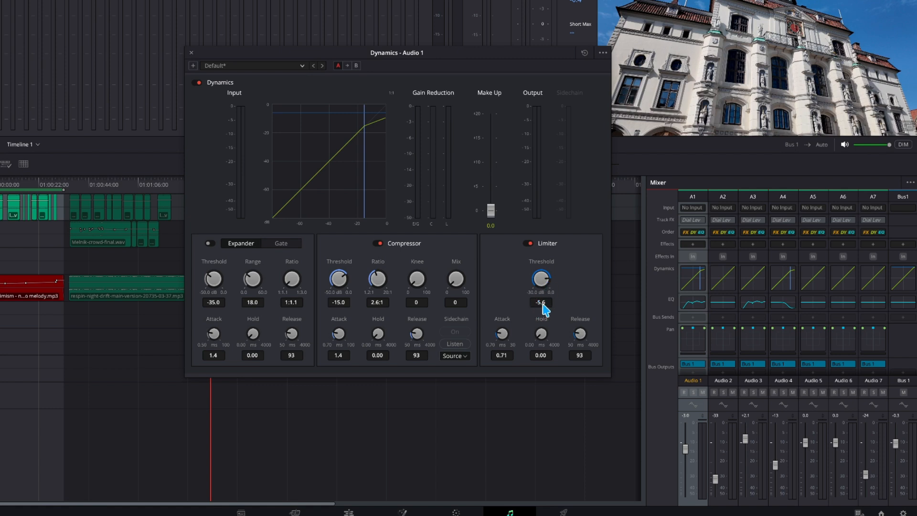
{"action": "left_click", "coordinate": [191, 54]}
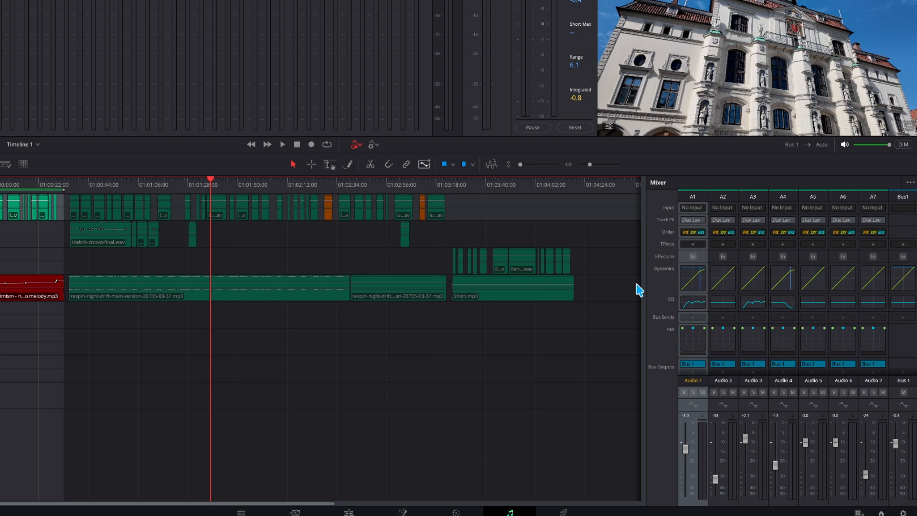
{"action": "double_click", "coordinate": [692, 305]}
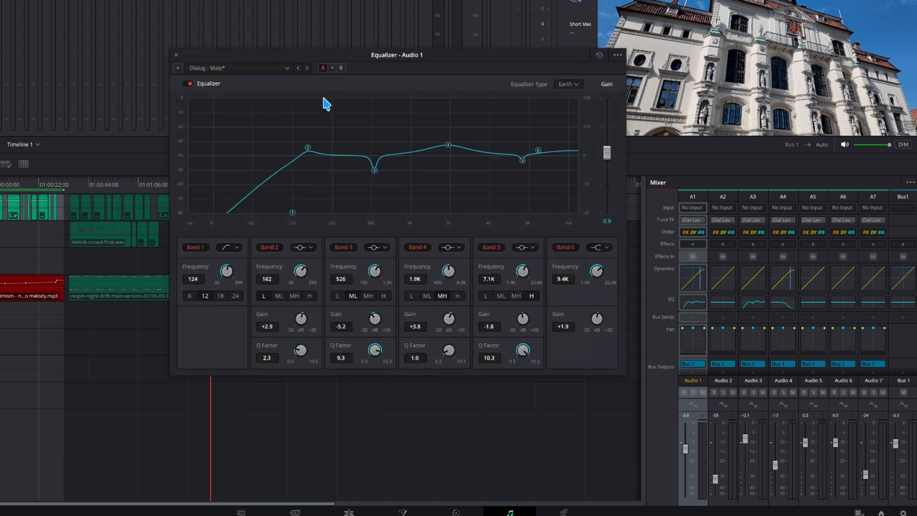
{"action": "left_click", "coordinate": [287, 69]}
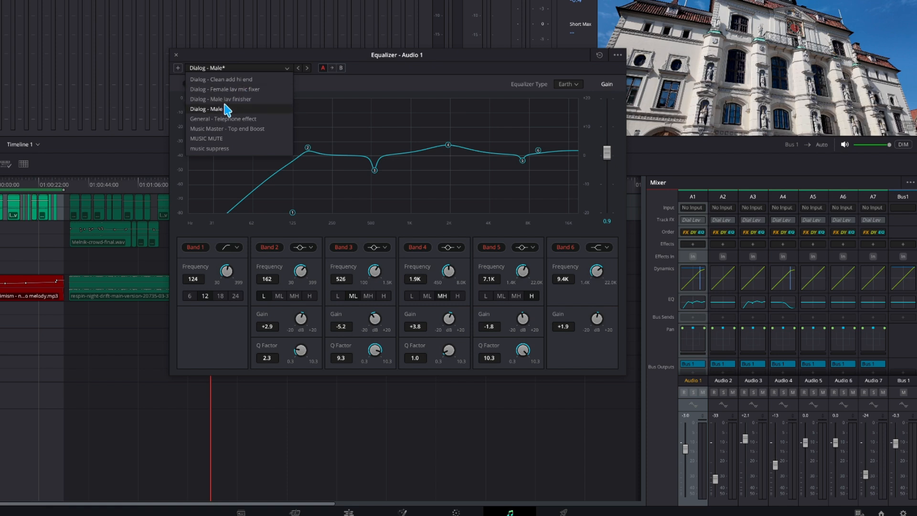
{"action": "left_click", "coordinate": [435, 79]}
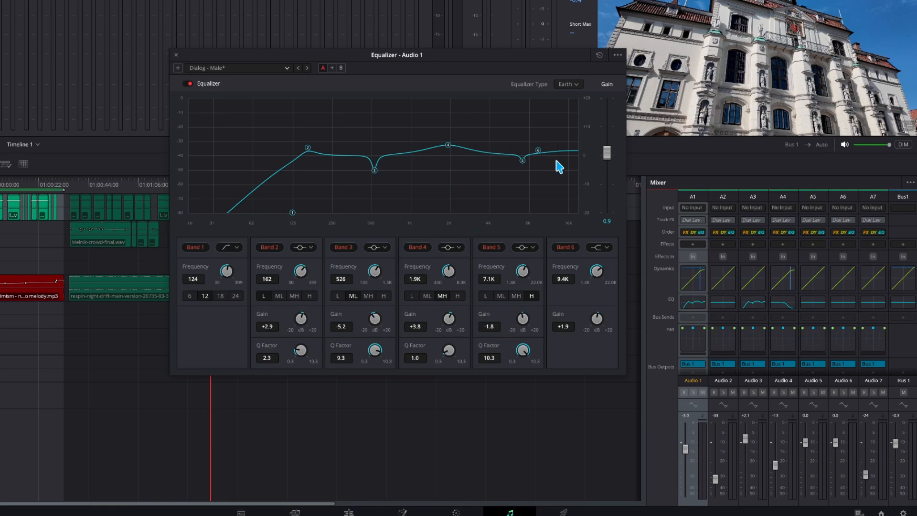
{"action": "left_click", "coordinate": [176, 55]}
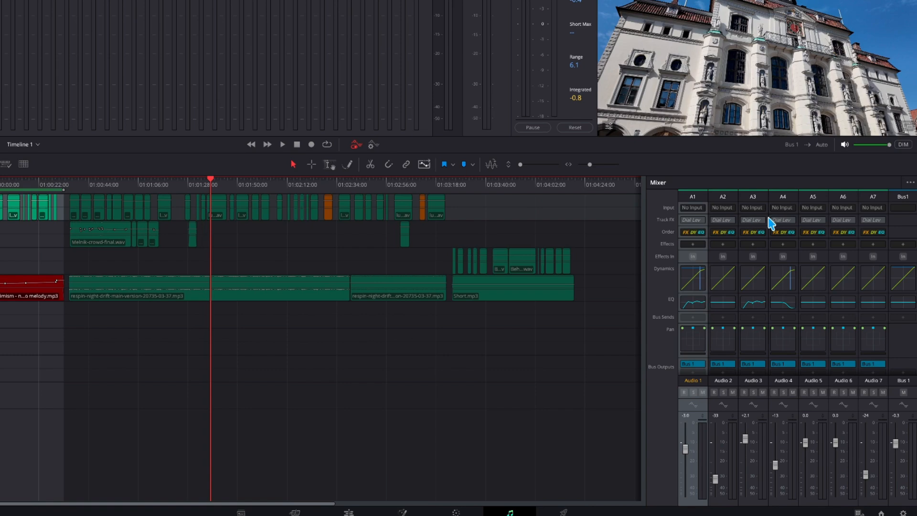
- Review the compressor settings of the Audio 4 music track and open its equalizer
{"action": "double_click", "coordinate": [786, 285]}
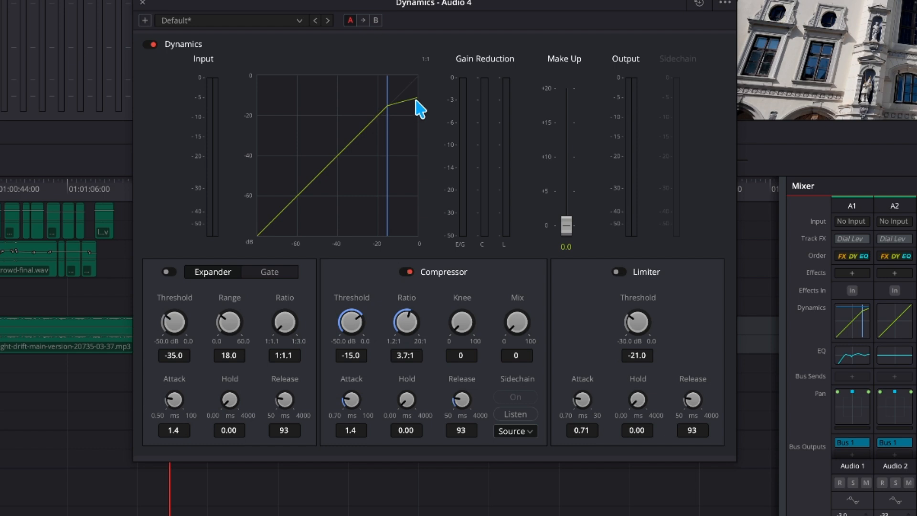
{"action": "left_click", "coordinate": [144, 4]}
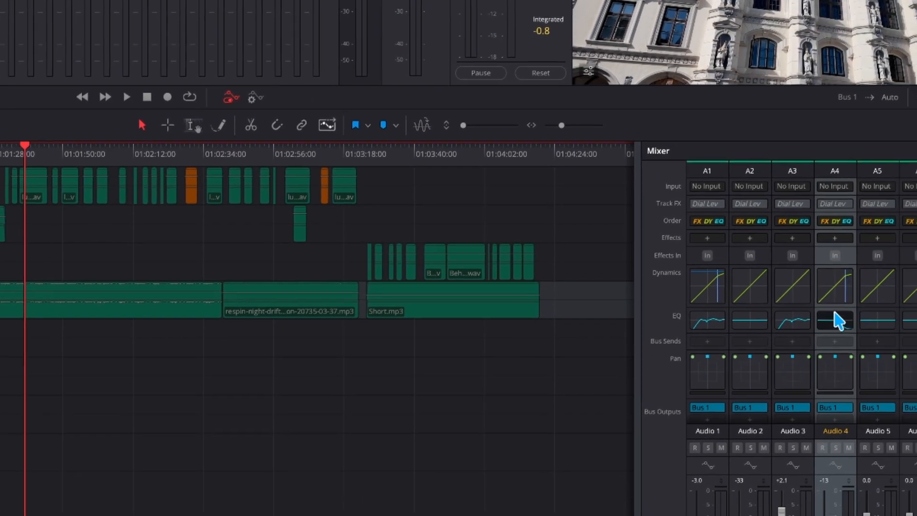
{"action": "double_click", "coordinate": [832, 322]}
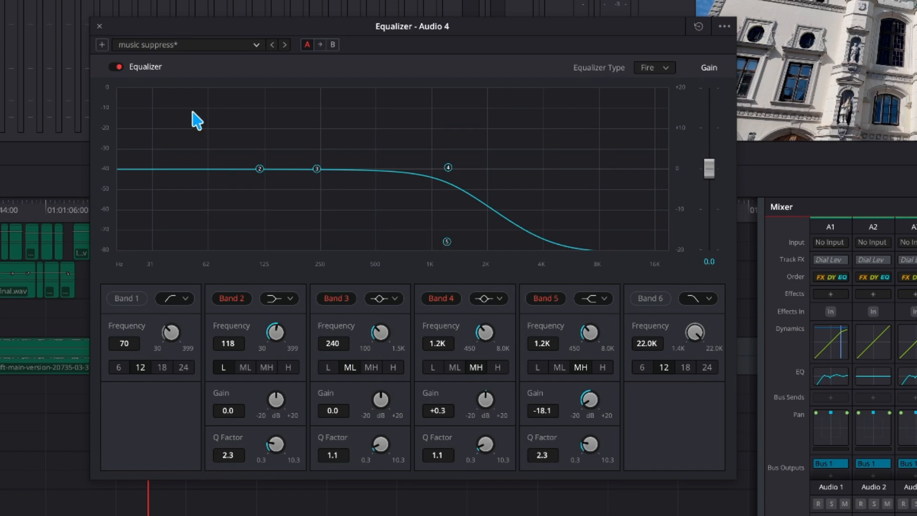
- Try the Dialog - Clean add hi end preset on the Audio 4 equalizer, pulling band 5 down to about 1.5K and -19.6 dB
{"action": "left_click", "coordinate": [176, 45]}
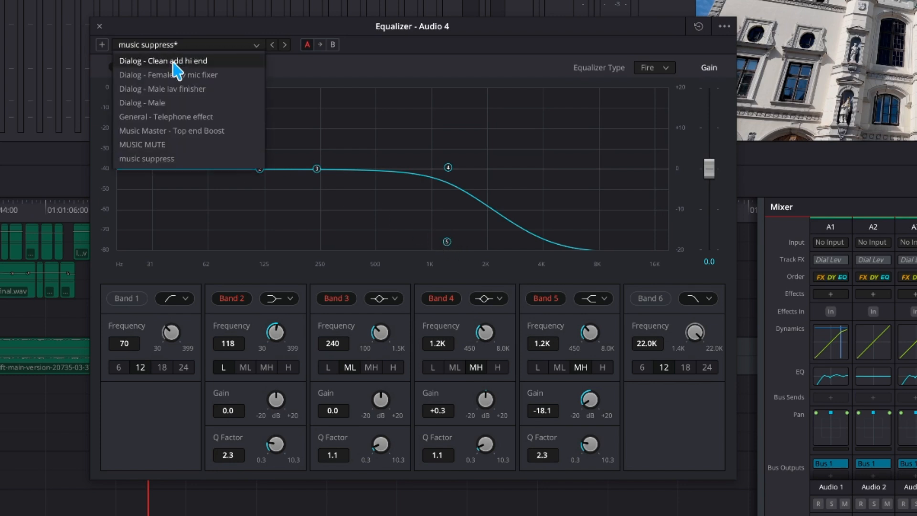
{"action": "left_click", "coordinate": [173, 63]}
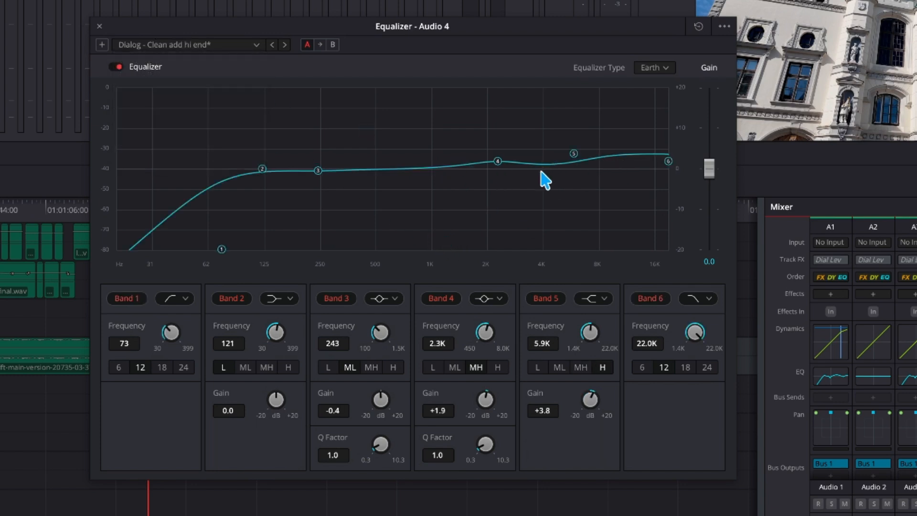
{"action": "left_click_drag", "start_coordinate": [573, 163], "coordinate": [470, 245]}
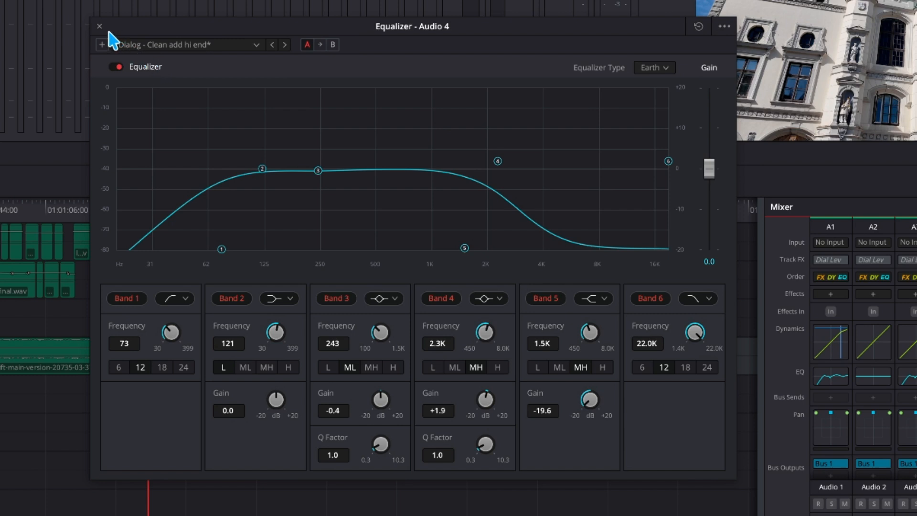
- Apply the music suppress preset to the Audio 4 equalizer, view the preset-saving options without saving, and close the equalizer
{"action": "left_click", "coordinate": [163, 46]}
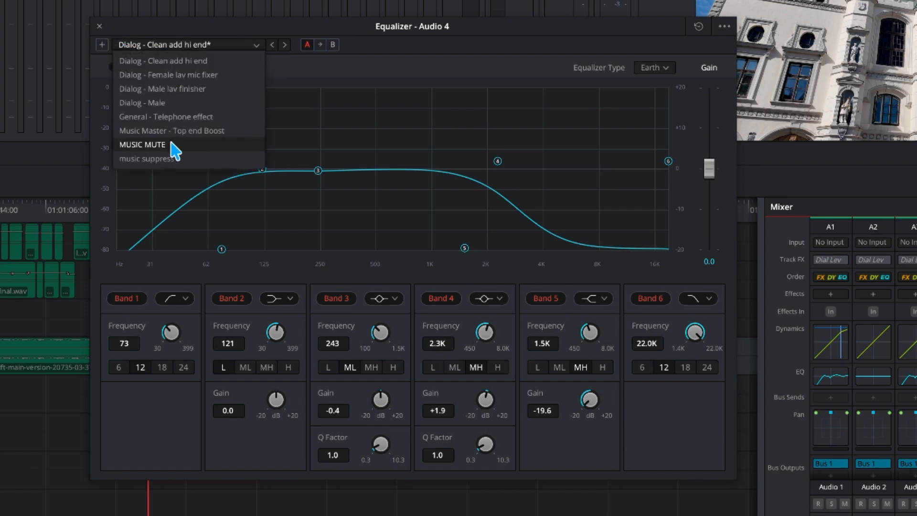
{"action": "left_click", "coordinate": [171, 158]}
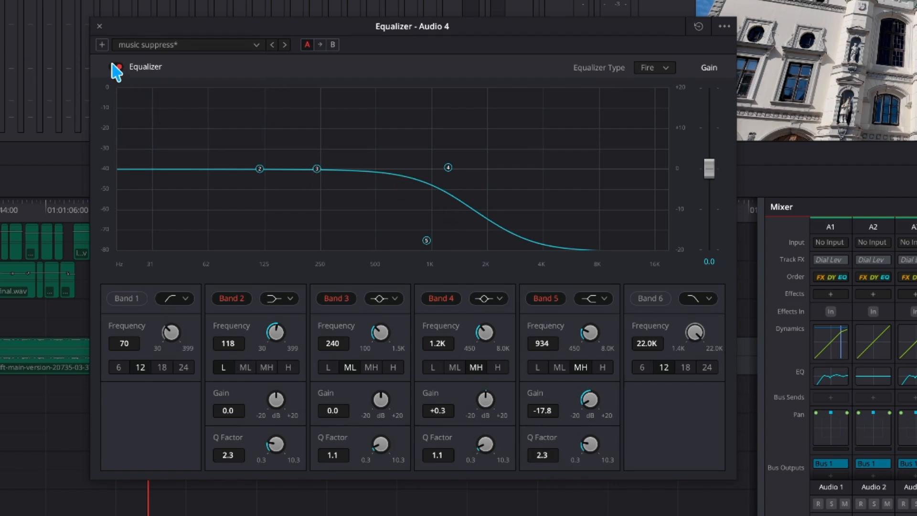
{"action": "left_click", "coordinate": [101, 45]}
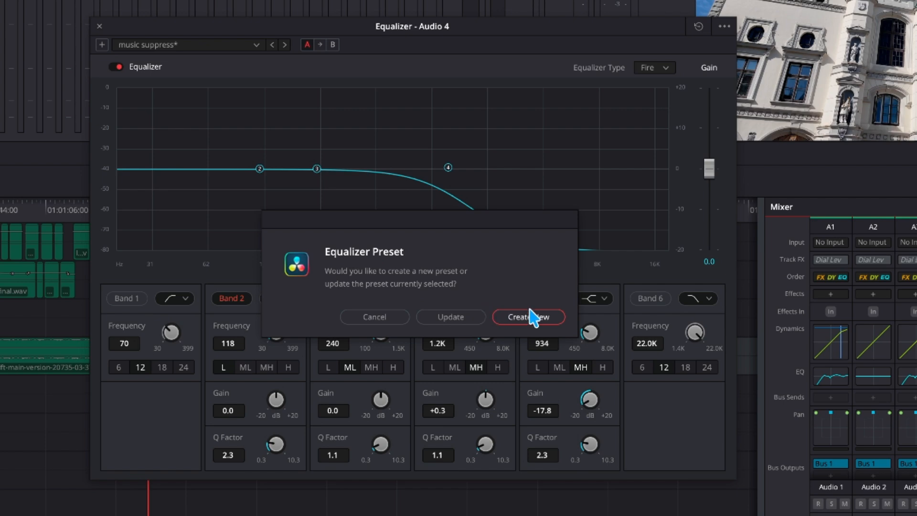
{"action": "left_click", "coordinate": [377, 317]}
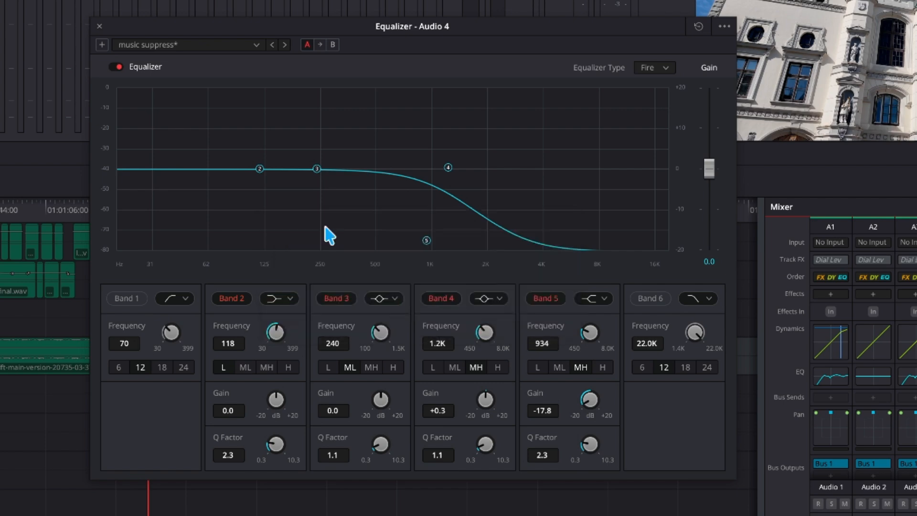
{"action": "left_click", "coordinate": [99, 26]}
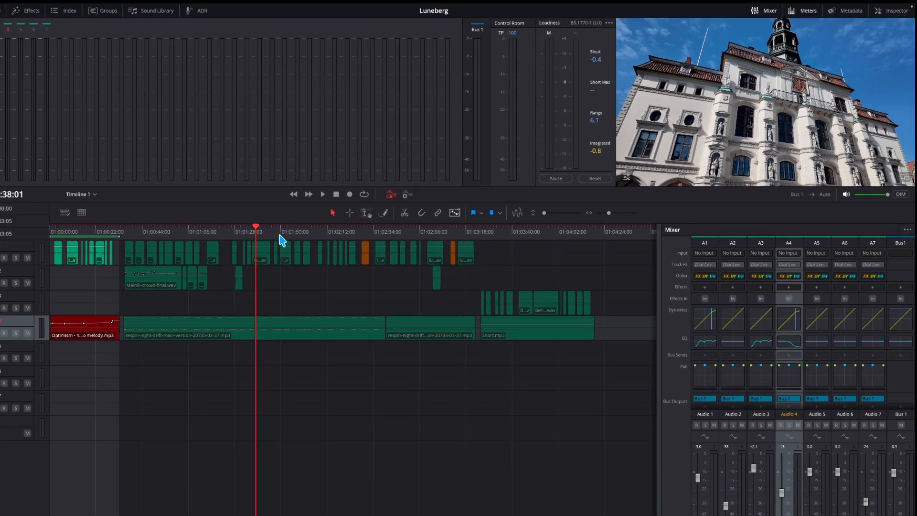
- Play the timeline from a slightly later point to check the track levels in the mixer
{"action": "left_click", "coordinate": [276, 229]}
{"action": "key", "text": "space"}
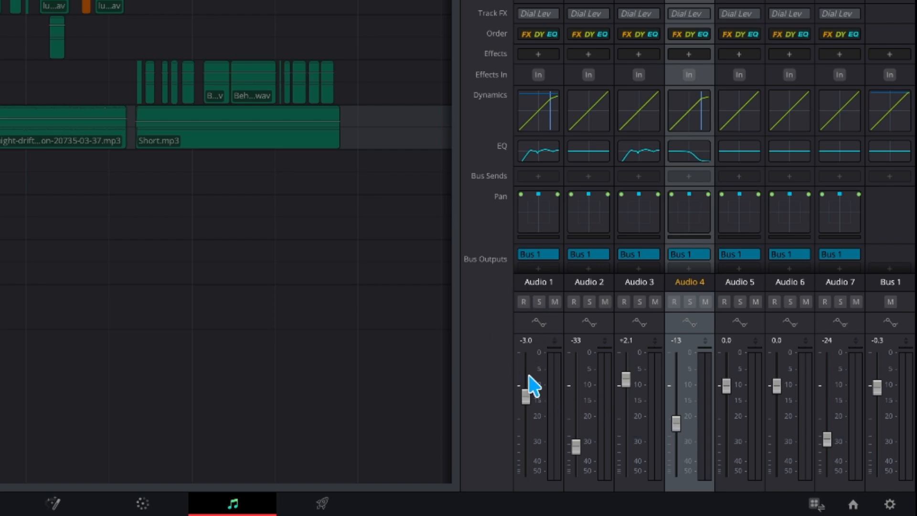
{"action": "key", "text": "space"}
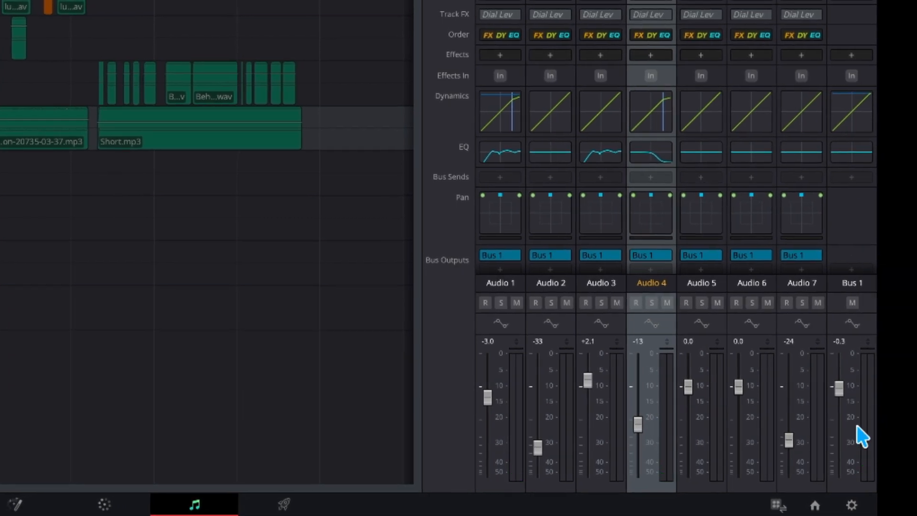
- Review the limiter settings in the dynamics of the Bus 1 output
{"action": "double_click", "coordinate": [847, 130]}
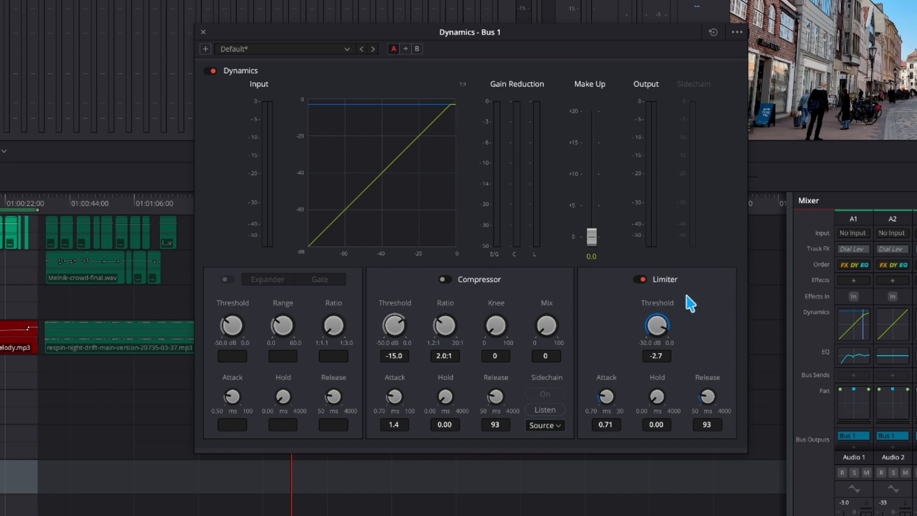
{"action": "left_click", "coordinate": [202, 32]}
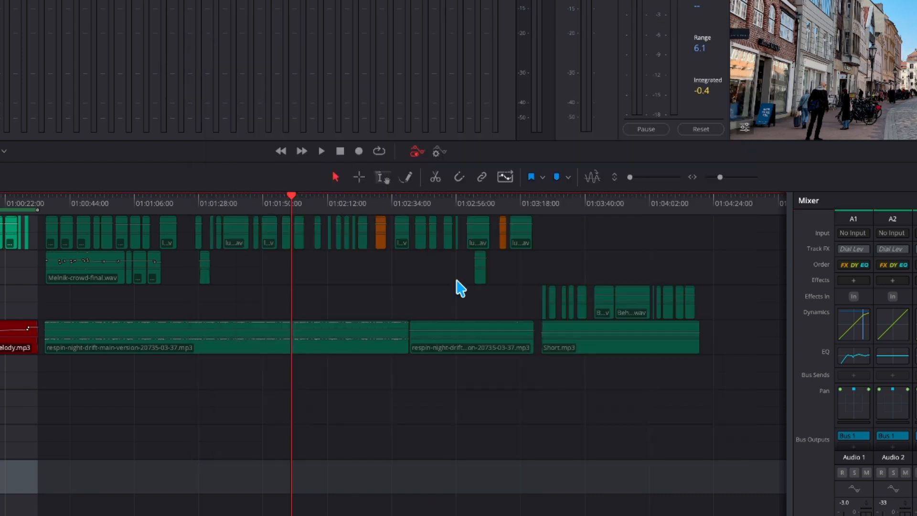